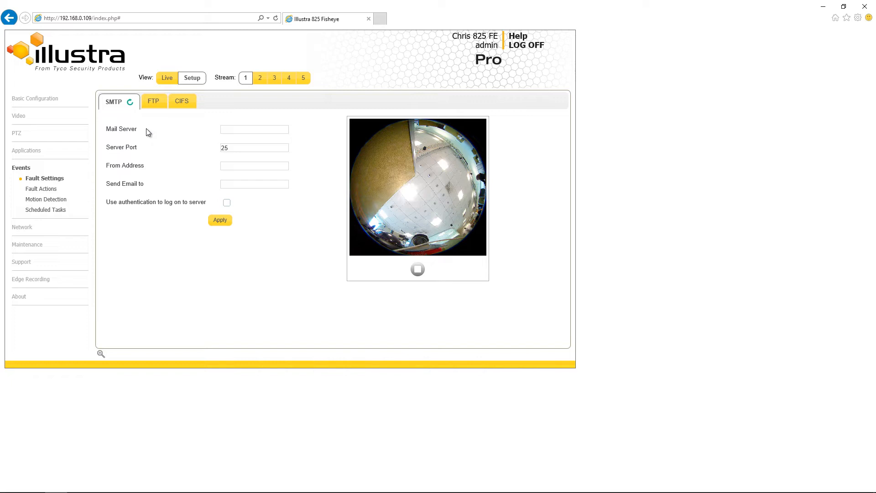
Turn on authentication for the SMTP mail server login and review the FTP and CIFS fault settings.
{"action": "left_click", "coordinate": [227, 204]}
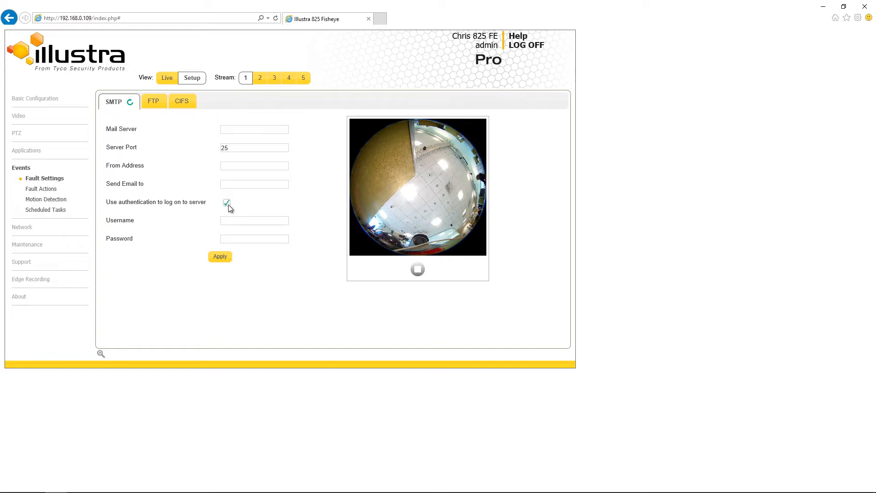
{"action": "left_click", "coordinate": [156, 103]}
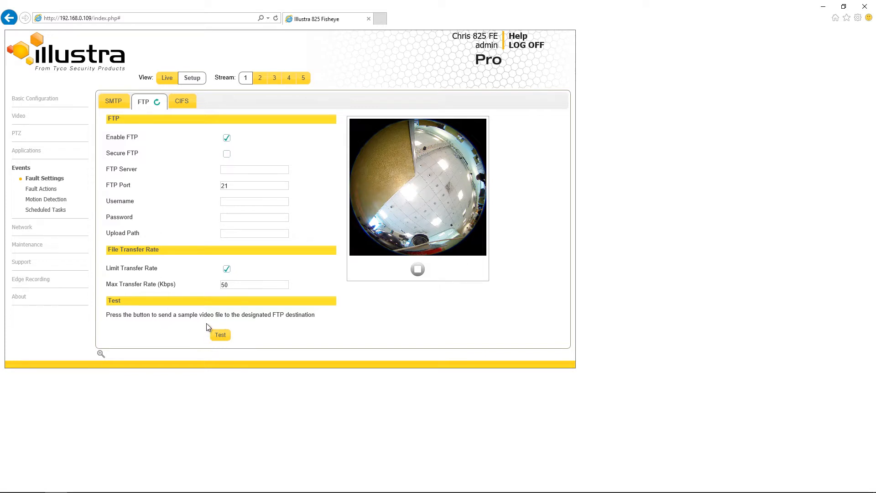
{"action": "left_click", "coordinate": [181, 104]}
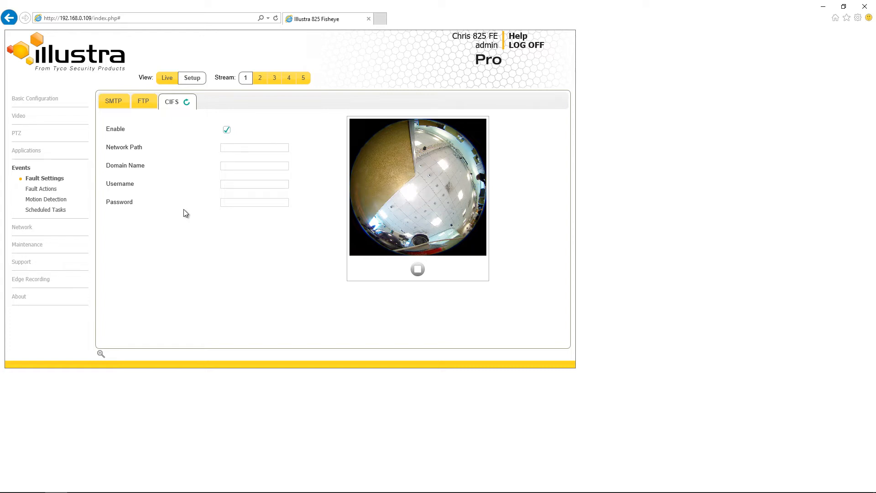
Rename fault action 1 to the camera owner's first name followed by "Action".
{"action": "left_click", "coordinate": [49, 190]}
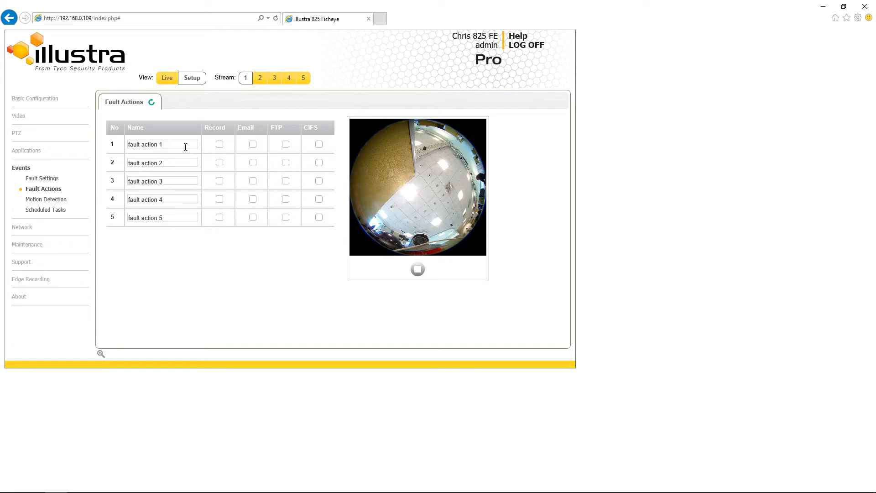
{"action": "left_click_drag", "start_coordinate": [186, 144], "coordinate": [68, 151]}
{"action": "type", "text": "Chris Action"}
{"action": "left_click", "coordinate": [168, 233]}
Enable motion detection on the Fisheye image source and draw a rectangular detection region over the upper-right part of the video image.
{"action": "left_click", "coordinate": [62, 201]}
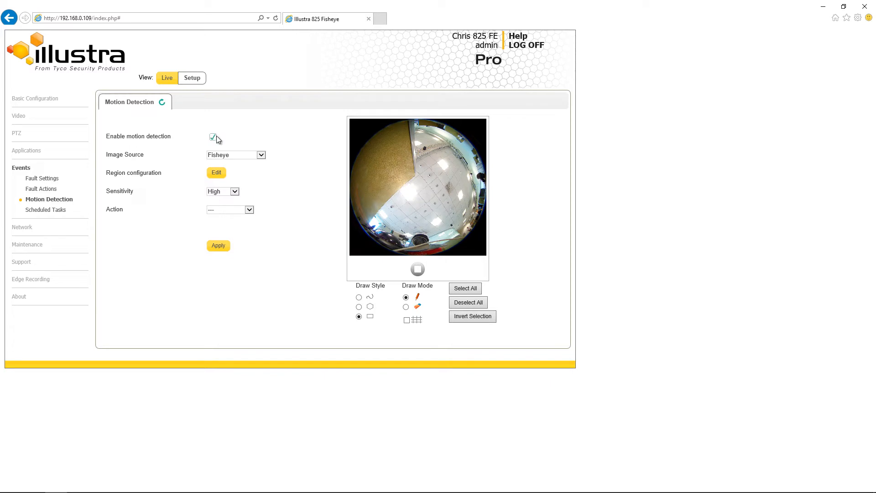
{"action": "left_click", "coordinate": [261, 155]}
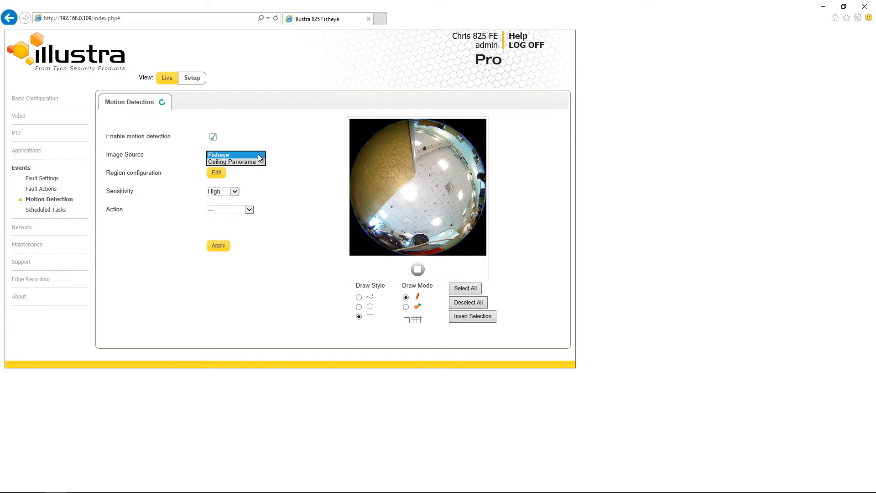
{"action": "left_click", "coordinate": [258, 155]}
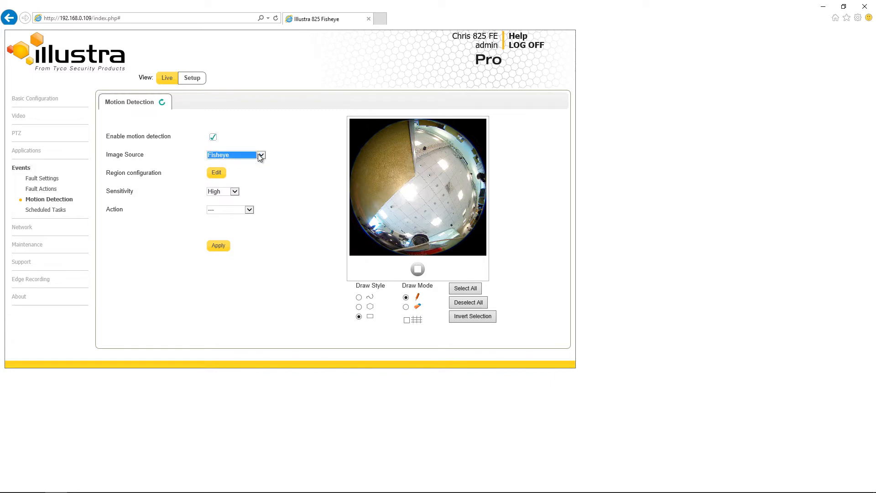
{"action": "left_click", "coordinate": [222, 172]}
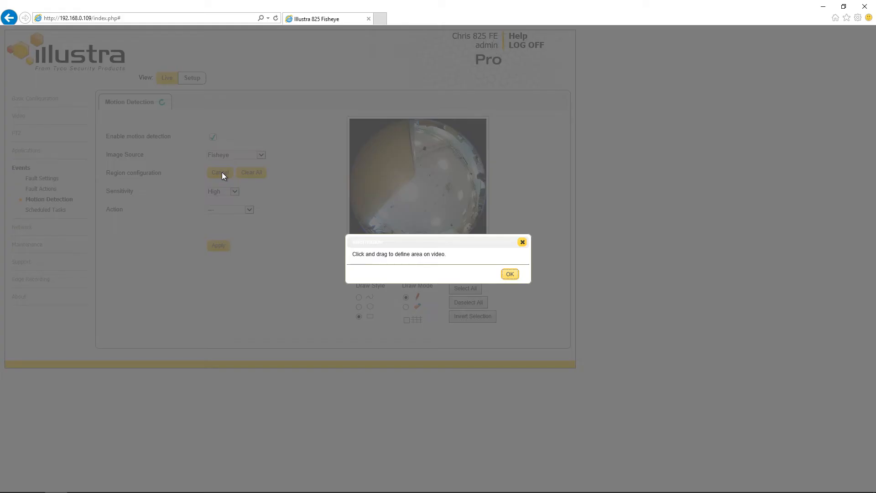
{"action": "left_click", "coordinate": [509, 273]}
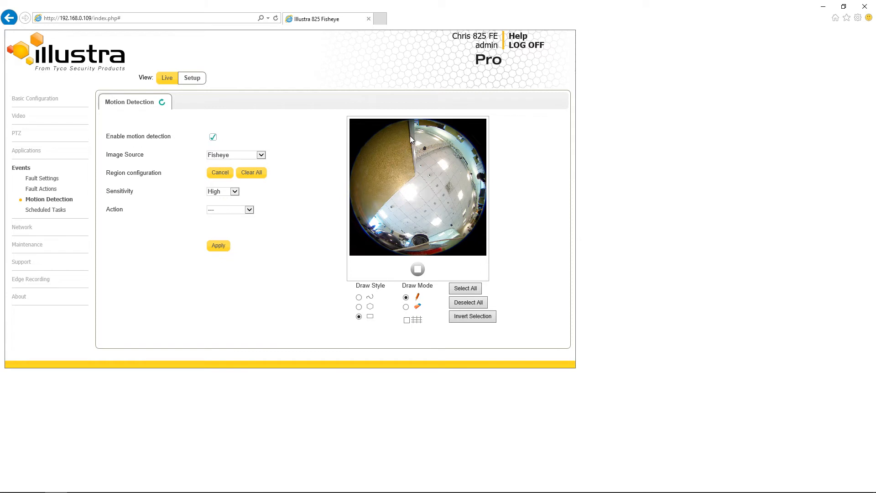
{"action": "left_click_drag", "start_coordinate": [411, 137], "coordinate": [479, 197]}
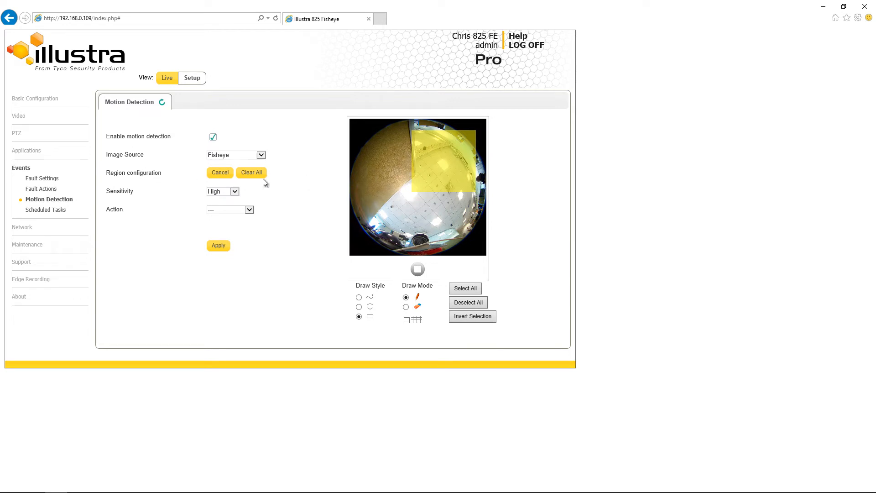
Keep the motion sensitivity at High with no fault action assigned, and apply the motion detection settings.
{"action": "left_click", "coordinate": [235, 192]}
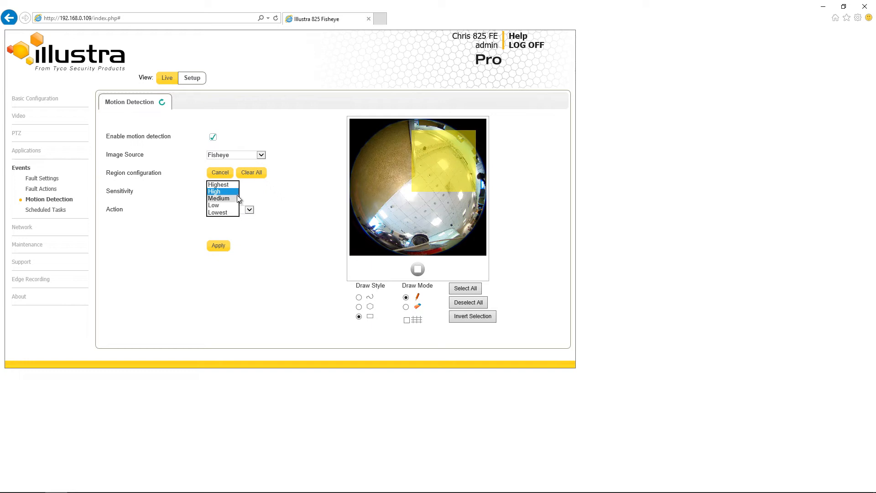
{"action": "left_click", "coordinate": [228, 191]}
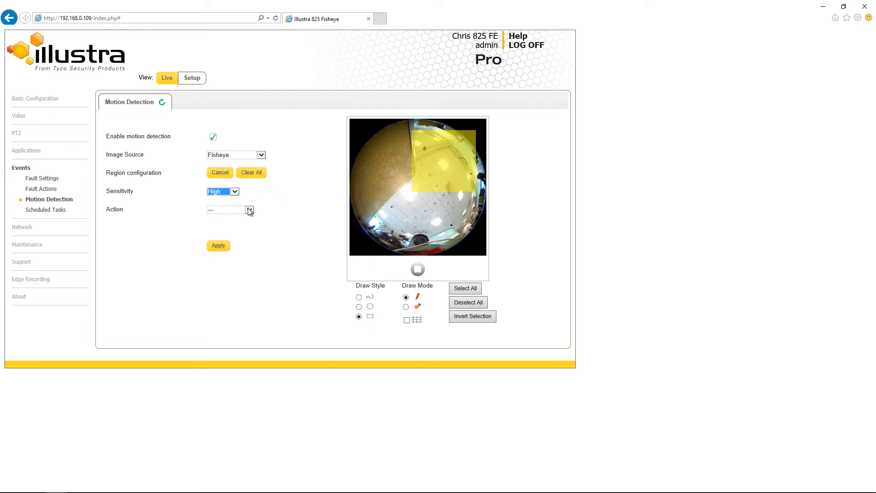
{"action": "left_click", "coordinate": [250, 209]}
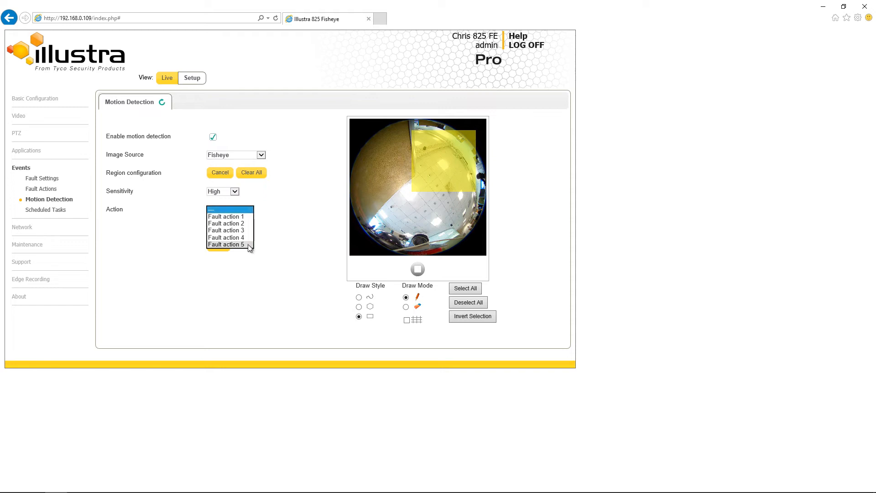
{"action": "left_click", "coordinate": [250, 211]}
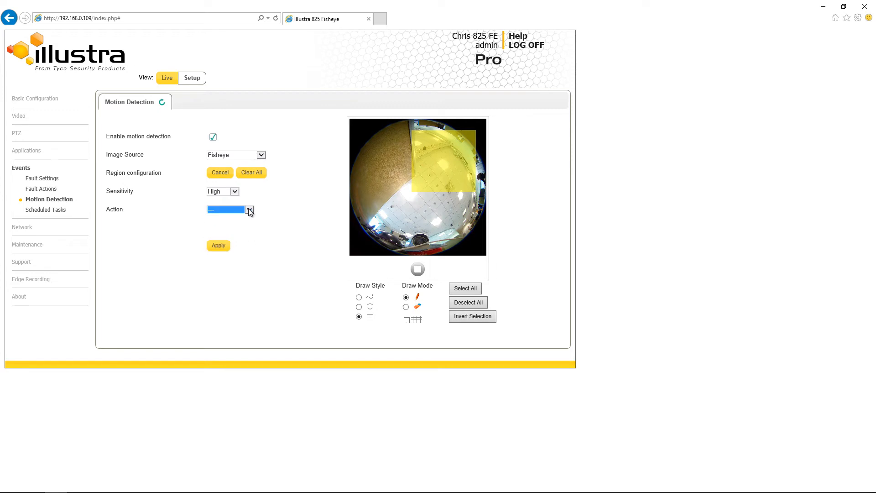
{"action": "left_click", "coordinate": [218, 246]}
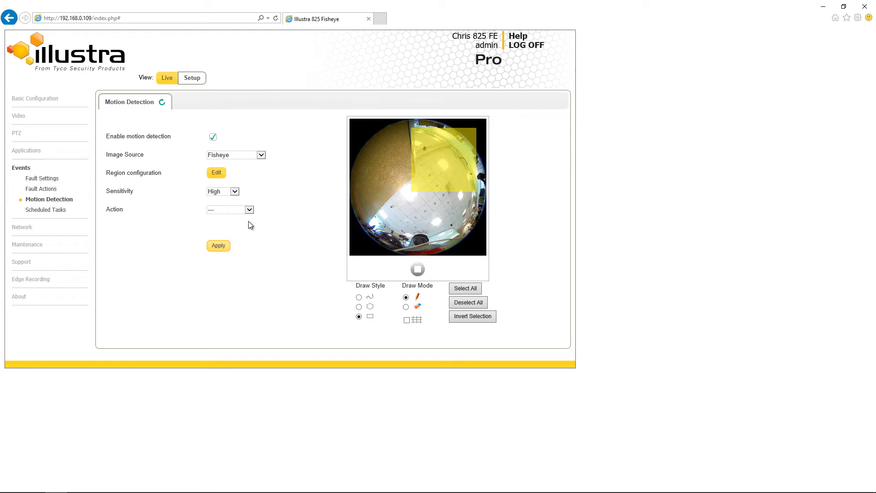
Start a scheduled task named with the owner's first name plus "Task", running every day at 01:00 on Active Image 1.
{"action": "left_click", "coordinate": [35, 210]}
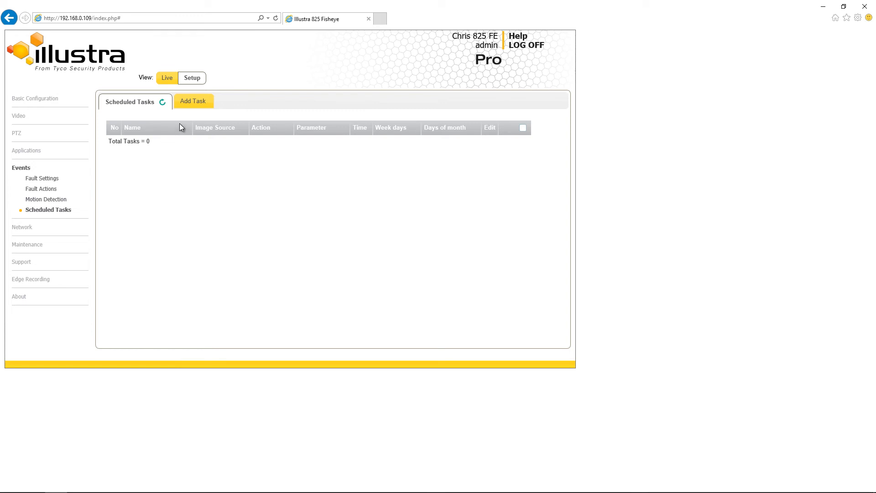
{"action": "left_click", "coordinate": [193, 104]}
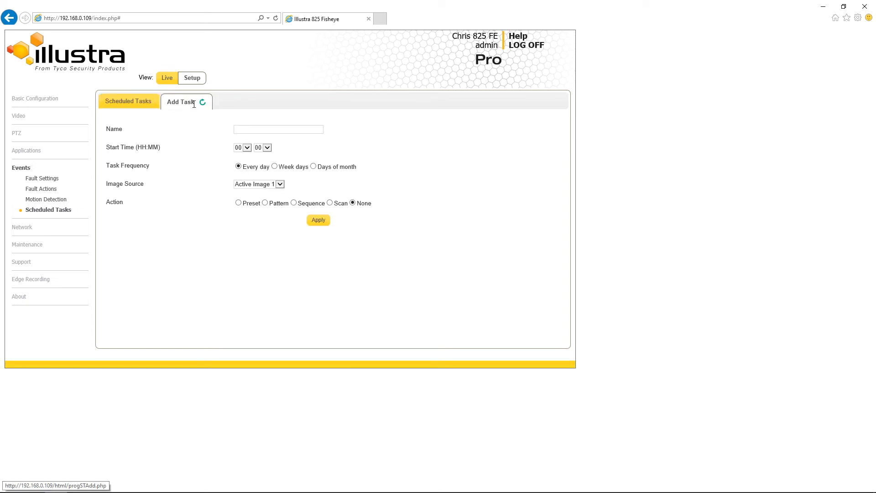
{"action": "left_click", "coordinate": [241, 131]}
{"action": "type", "text": "Chris Task"}
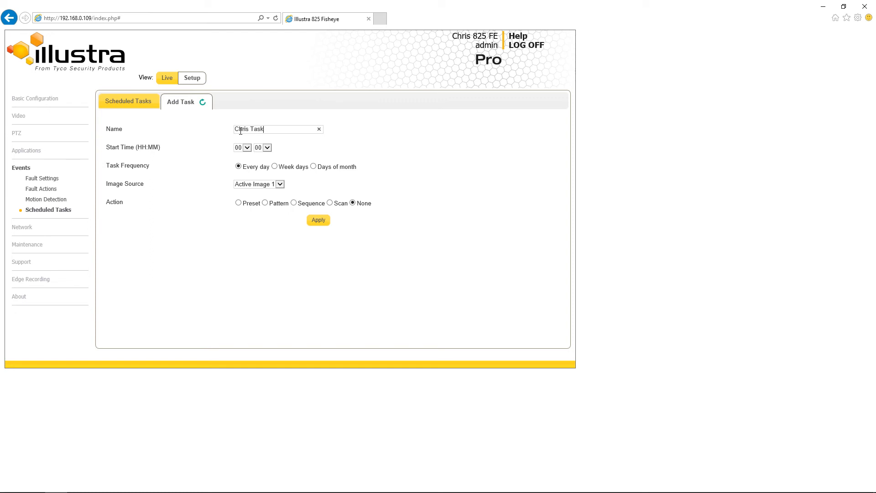
{"action": "left_click", "coordinate": [249, 147]}
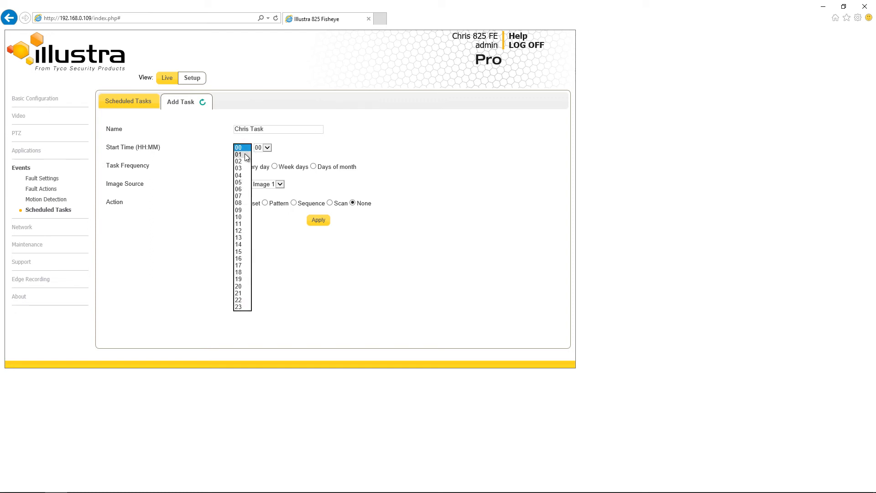
{"action": "left_click", "coordinate": [242, 151]}
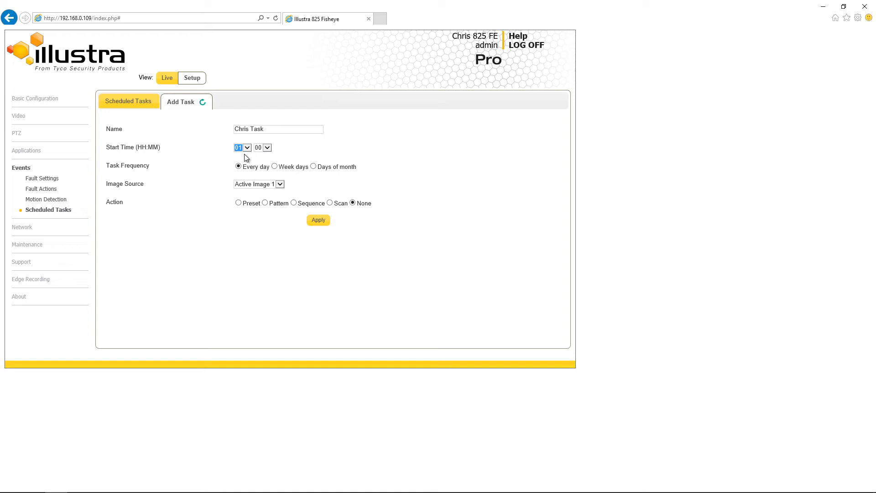
{"action": "left_click", "coordinate": [280, 184]}
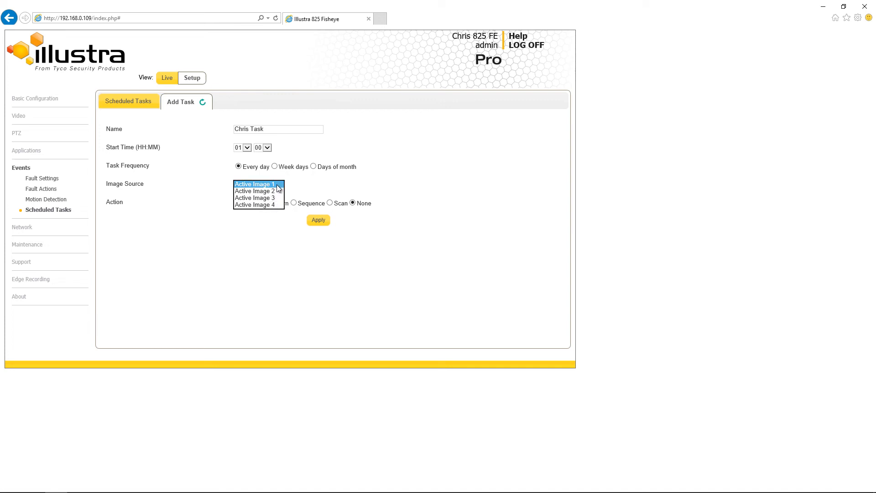
{"action": "left_click", "coordinate": [276, 185]}
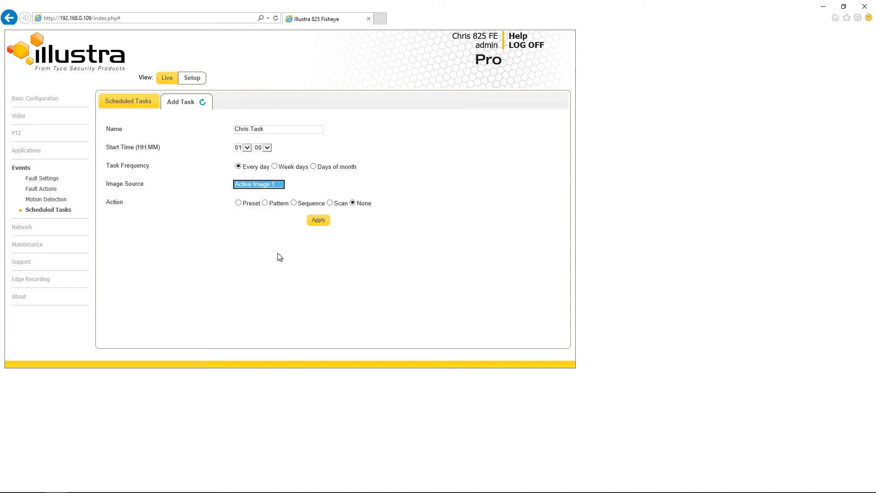
Try the Preset and Sequence actions, settle on Scan with the smooth parameter, and apply the scheduled task.
{"action": "left_click", "coordinate": [239, 203]}
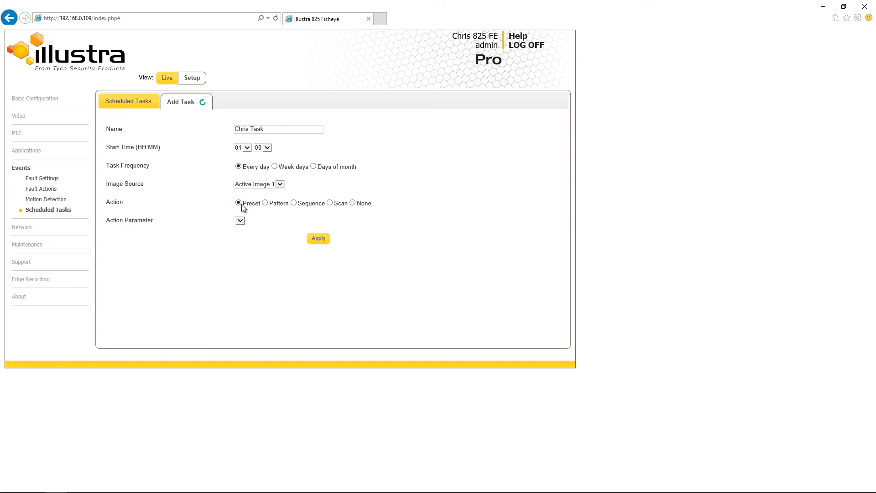
{"action": "left_click", "coordinate": [294, 203]}
{"action": "left_click", "coordinate": [329, 203]}
{"action": "left_click", "coordinate": [262, 221]}
{"action": "left_click", "coordinate": [319, 239]}
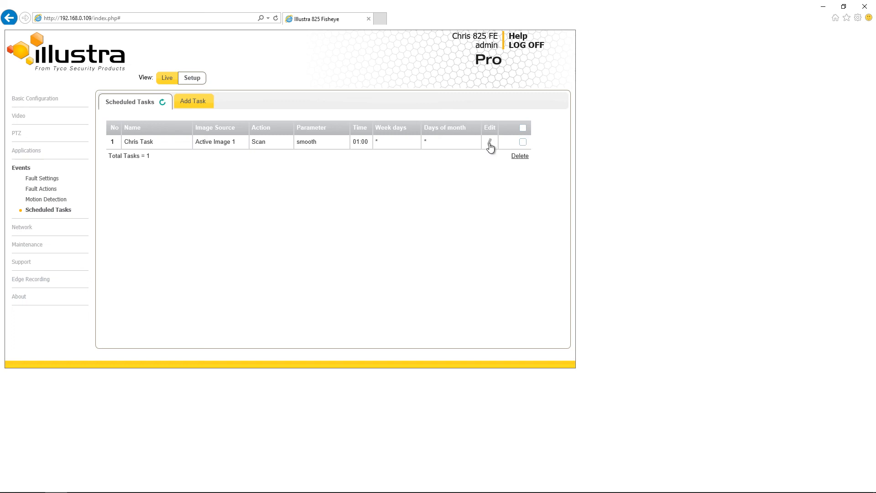
Delete the only scheduled task from the task list.
{"action": "left_click", "coordinate": [523, 142]}
{"action": "left_click", "coordinate": [520, 156]}
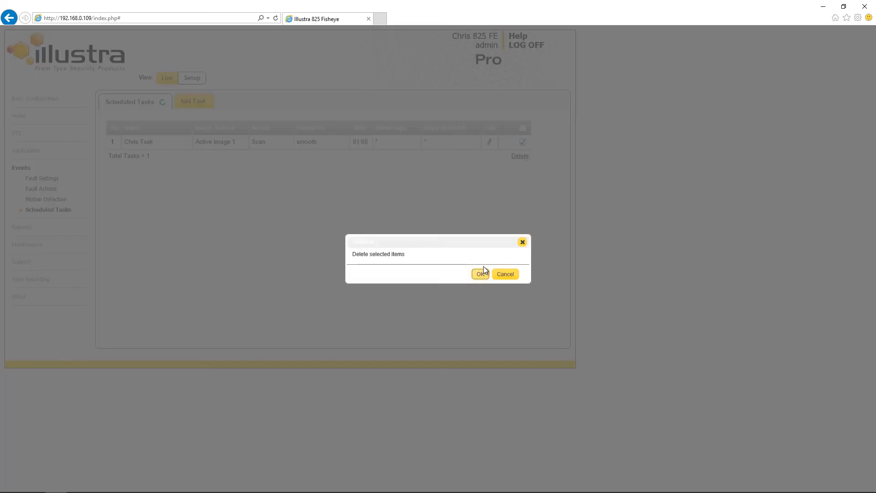
{"action": "left_click", "coordinate": [480, 274]}
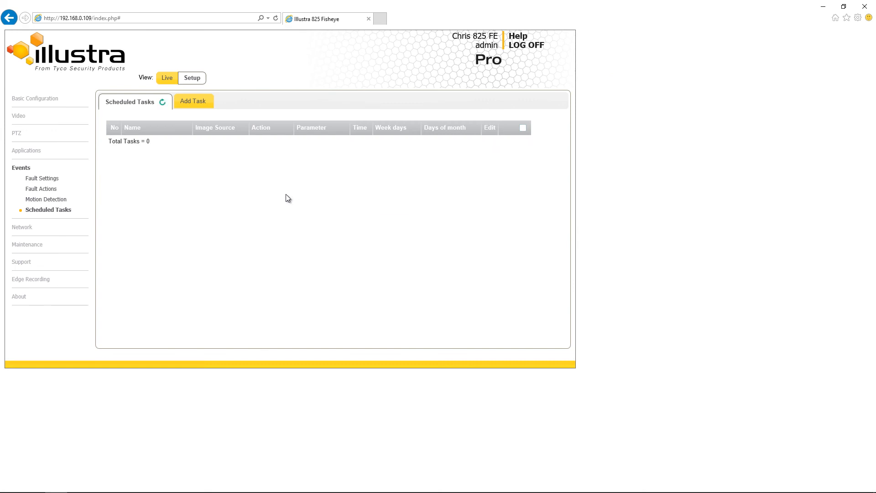